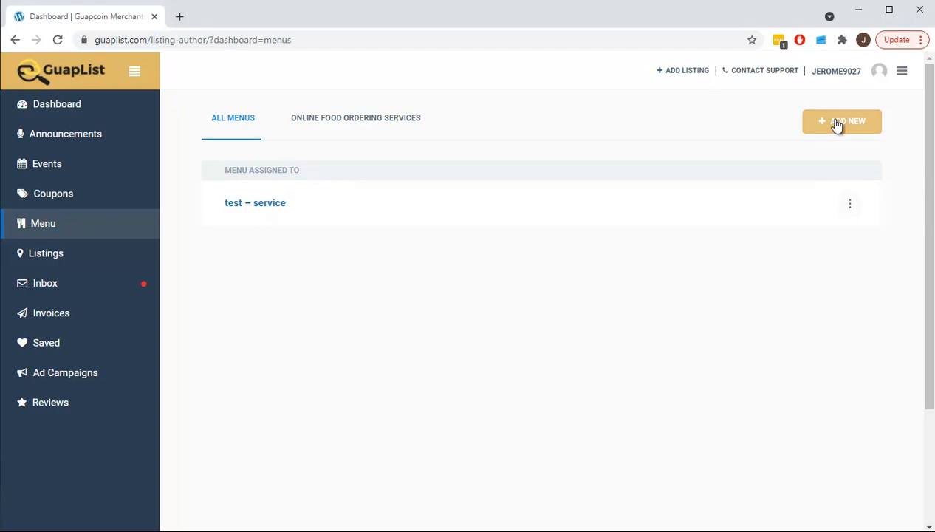
Start a new menu and assign it to the "test – service" listing
{"action": "left_click", "coordinate": [837, 124]}
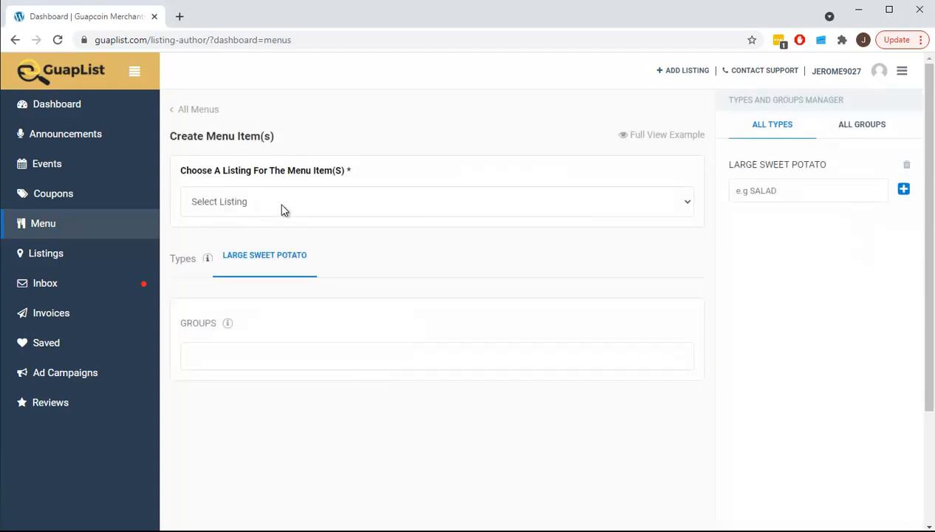
{"action": "left_click", "coordinate": [373, 207]}
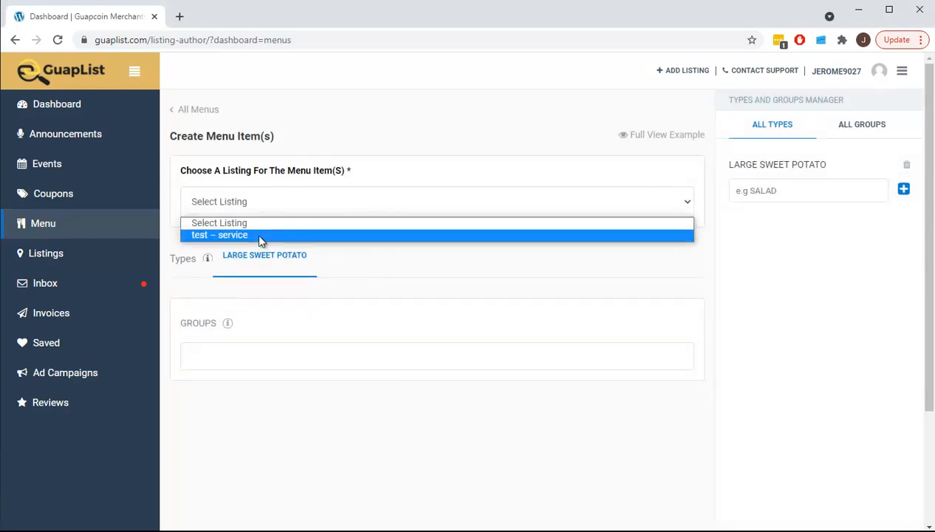
{"action": "left_click", "coordinate": [218, 235]}
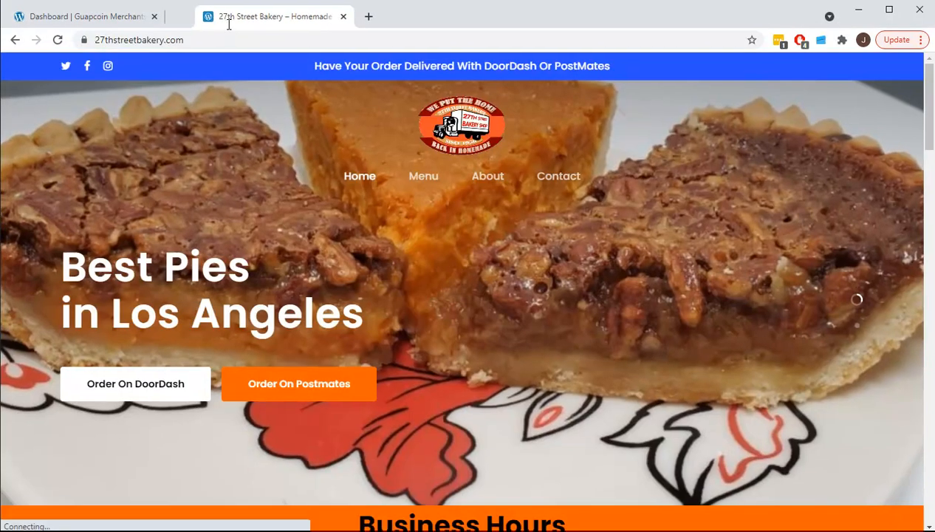
Open the menu page on the 27th Street Bakery website and copy the whole cake name "Red Velvet"
{"action": "left_click", "coordinate": [431, 179]}
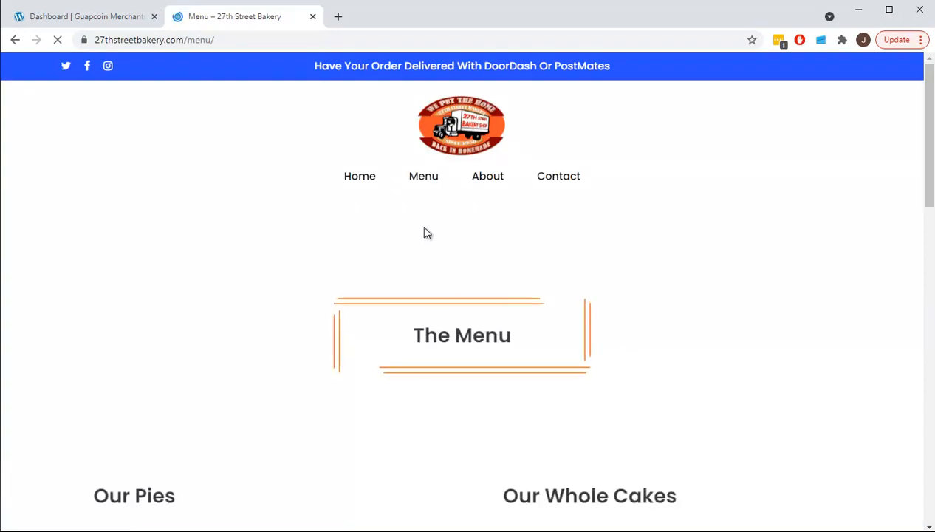
{"action": "scroll", "coordinate": [226, 292], "scroll_direction": "down", "scroll_amount": 3}
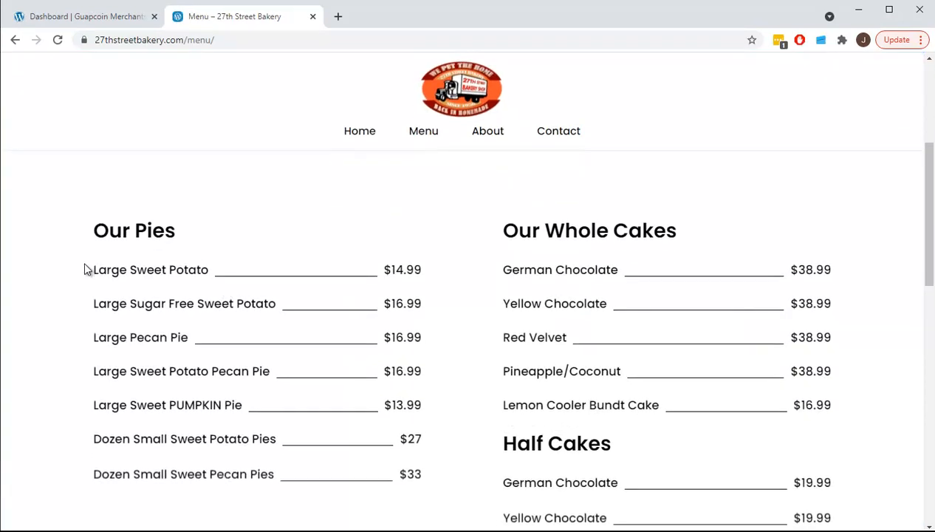
{"action": "left_click_drag", "start_coordinate": [93, 269], "coordinate": [211, 269]}
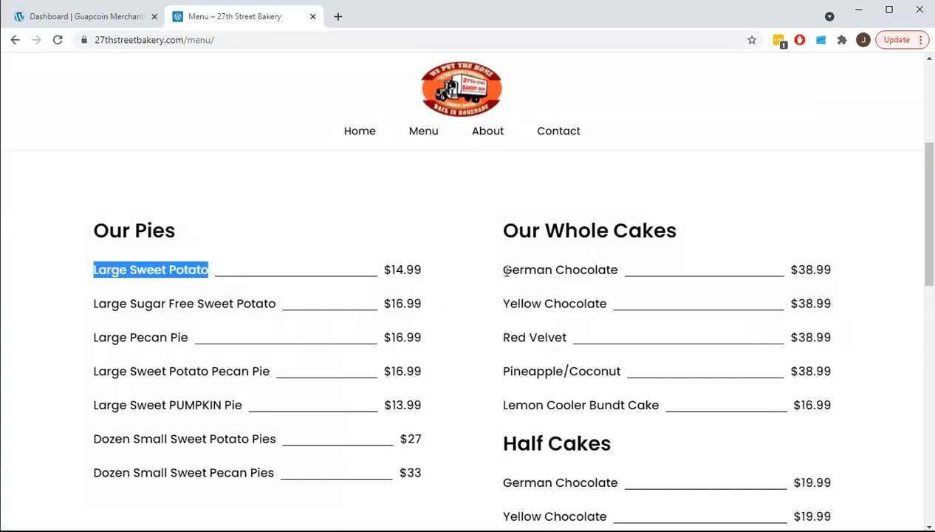
{"action": "mouse_move", "coordinate": [508, 353]}
{"action": "left_mouse_down"}
{"action": "mouse_move", "coordinate": [503, 337]}
{"action": "mouse_move", "coordinate": [526, 337]}
{"action": "mouse_move", "coordinate": [504, 337]}
{"action": "left_mouse_up"}
{"action": "right_click", "coordinate": [505, 336]}
{"action": "left_click", "coordinate": [532, 346]}
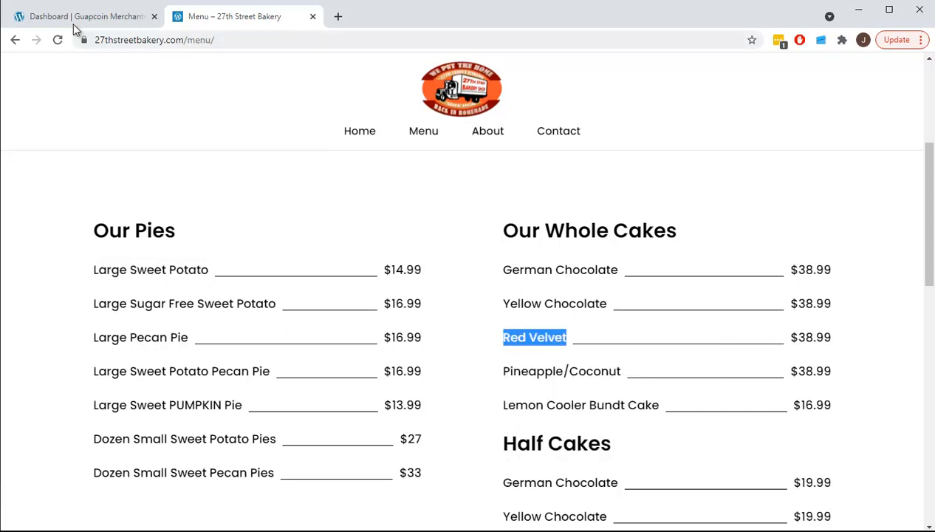
Switch back to the GuapList dashboard and add "Red Velvet" as a new menu type
{"action": "left_click", "coordinate": [118, 16]}
{"action": "right_click", "coordinate": [755, 193]}
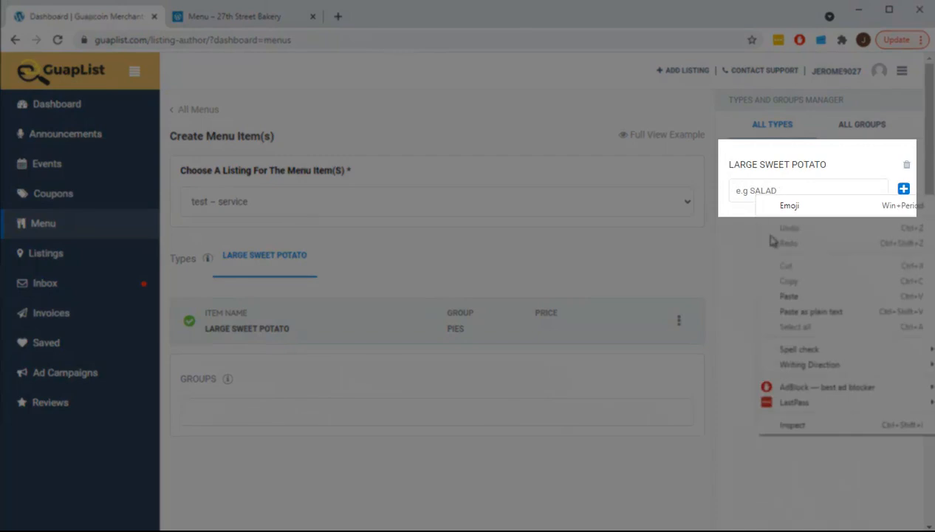
{"action": "left_click", "coordinate": [788, 296]}
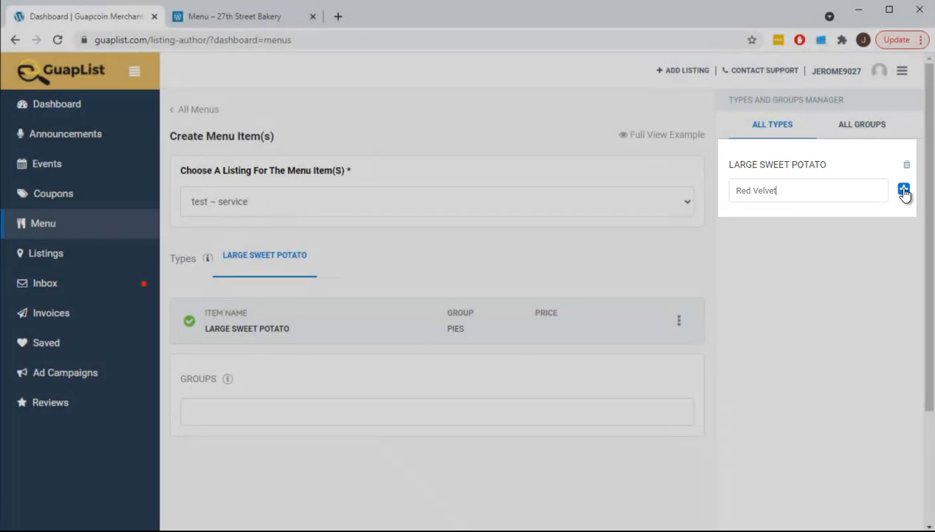
{"action": "left_click", "coordinate": [903, 191]}
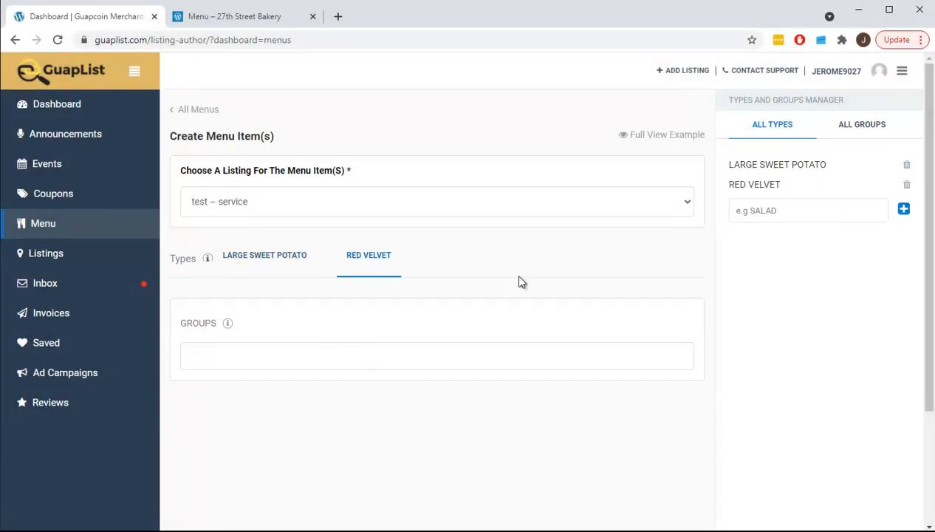
Show the list of all groups and assign the Cake group to the Red Velvet type
{"action": "left_click", "coordinate": [858, 129]}
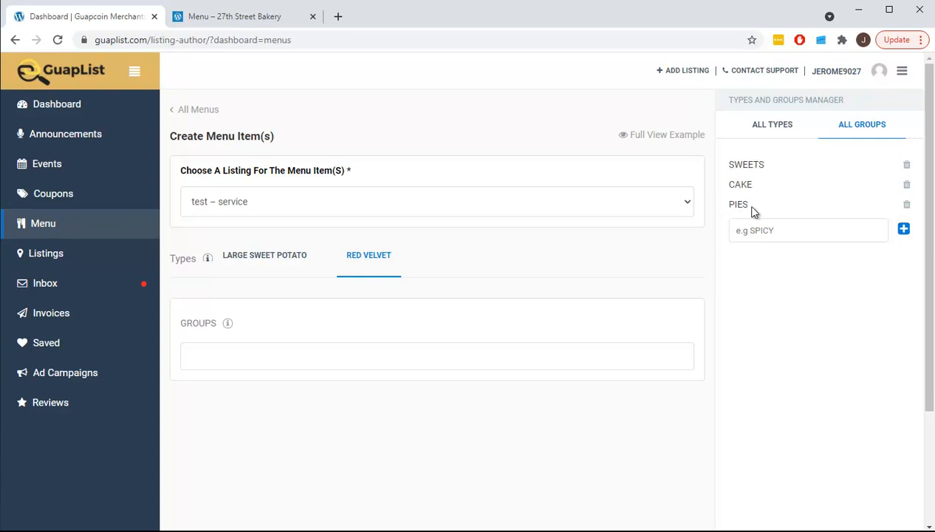
{"action": "left_click_drag", "start_coordinate": [749, 209], "coordinate": [720, 184]}
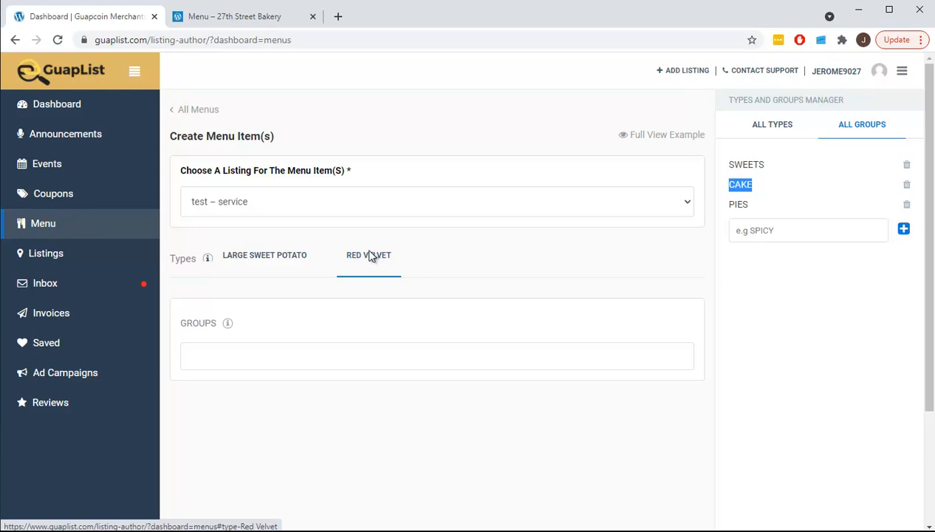
{"action": "left_click", "coordinate": [319, 355]}
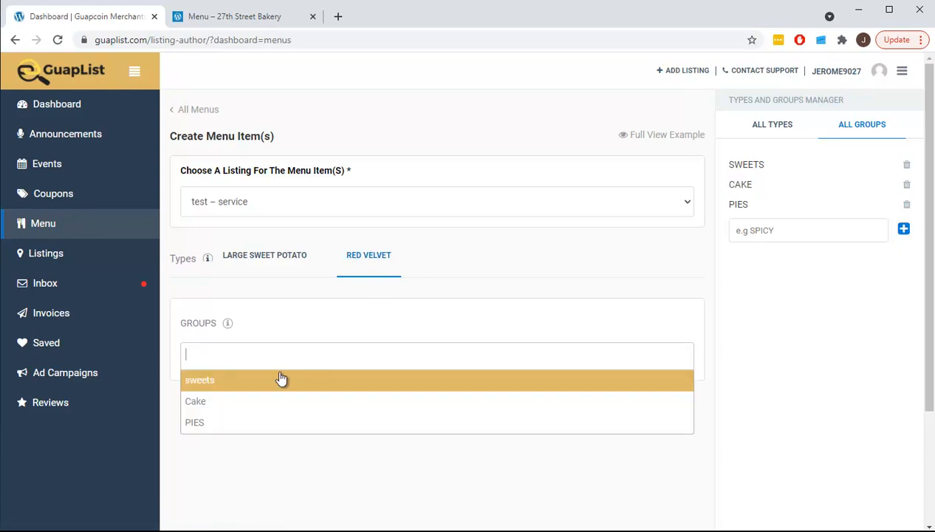
{"action": "left_click", "coordinate": [245, 407]}
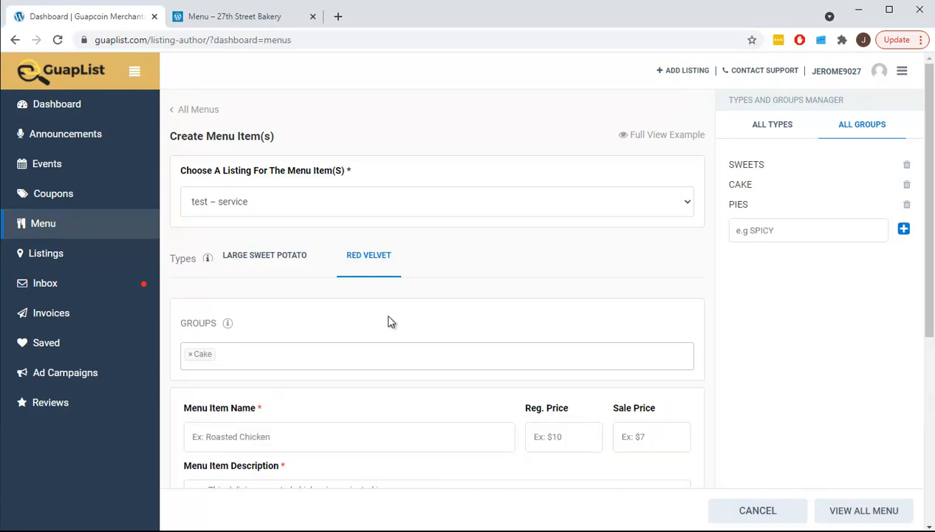
Name the menu item "Red Velvet - Whole Cake", checking the bakery's menu page for the cake size
{"action": "scroll", "coordinate": [399, 325], "scroll_direction": "down", "scroll_amount": 2}
{"action": "left_click", "coordinate": [219, 303]}
{"action": "key", "text": "ctrl+v"}
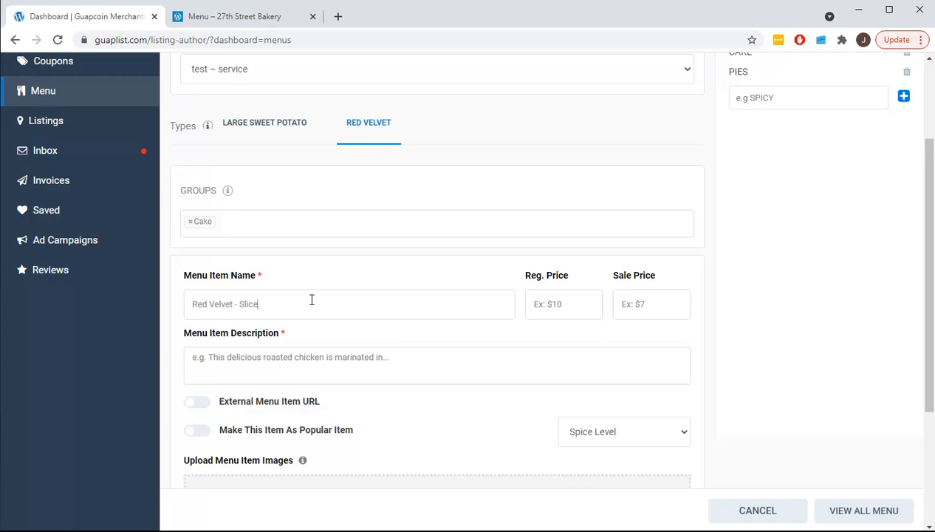
{"action": "left_click", "coordinate": [249, 22]}
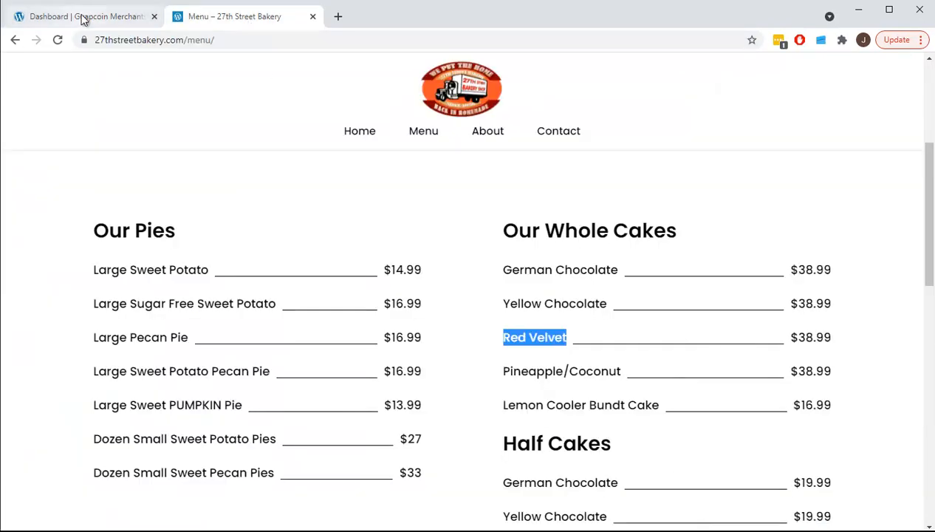
{"action": "left_click", "coordinate": [122, 20]}
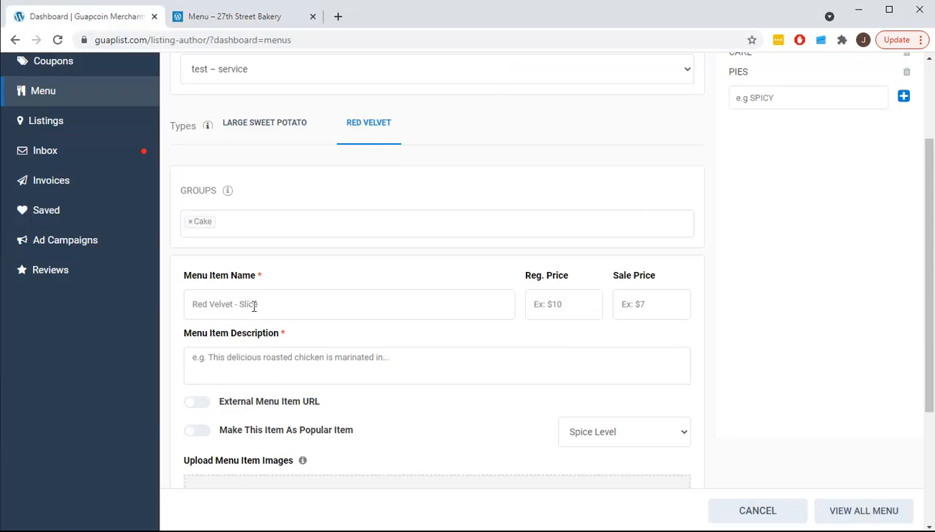
{"action": "left_click_drag", "start_coordinate": [240, 305], "coordinate": [296, 307]}
{"action": "type", "text": "Whole Cake"}
Copy the whole Red Velvet cake's price from the bakery menu page and set the regular price to $38.99
{"action": "left_click", "coordinate": [223, 17]}
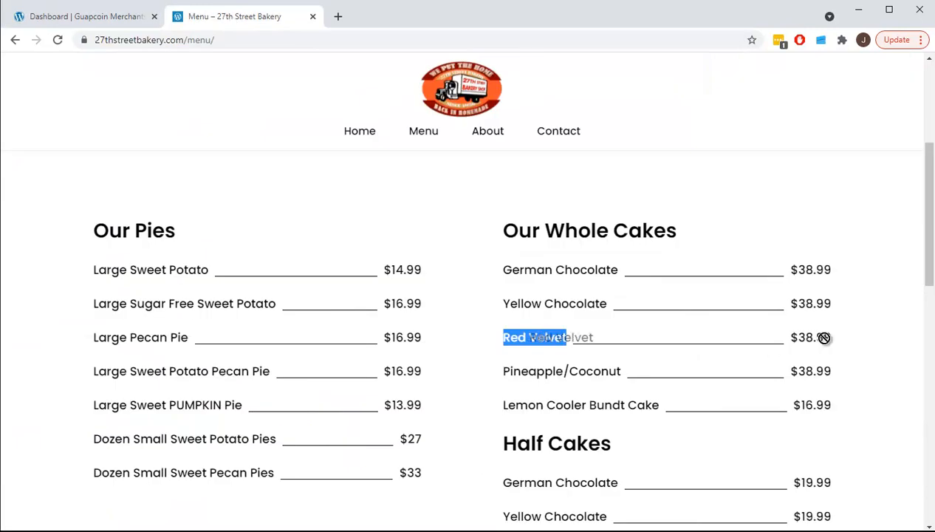
{"action": "left_click_drag", "start_coordinate": [831, 337], "coordinate": [800, 337]}
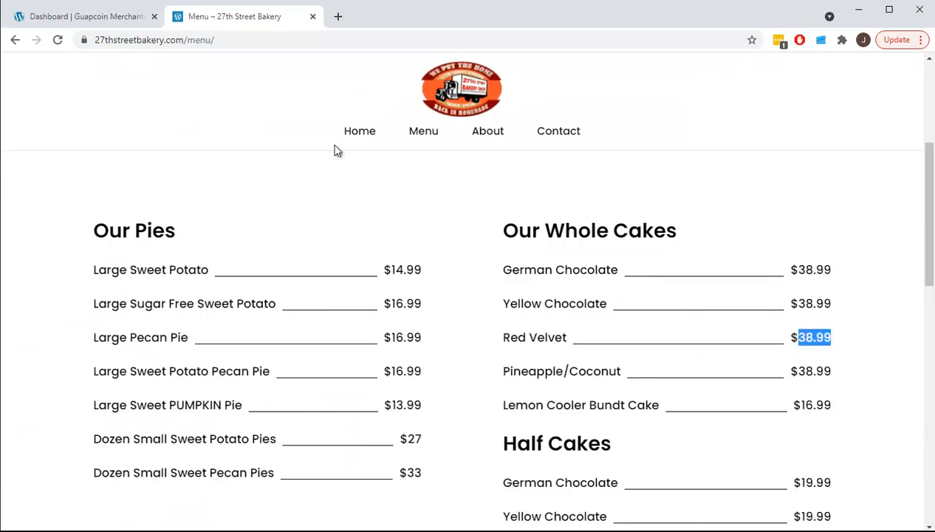
{"action": "left_click", "coordinate": [111, 17]}
{"action": "right_click", "coordinate": [551, 303]}
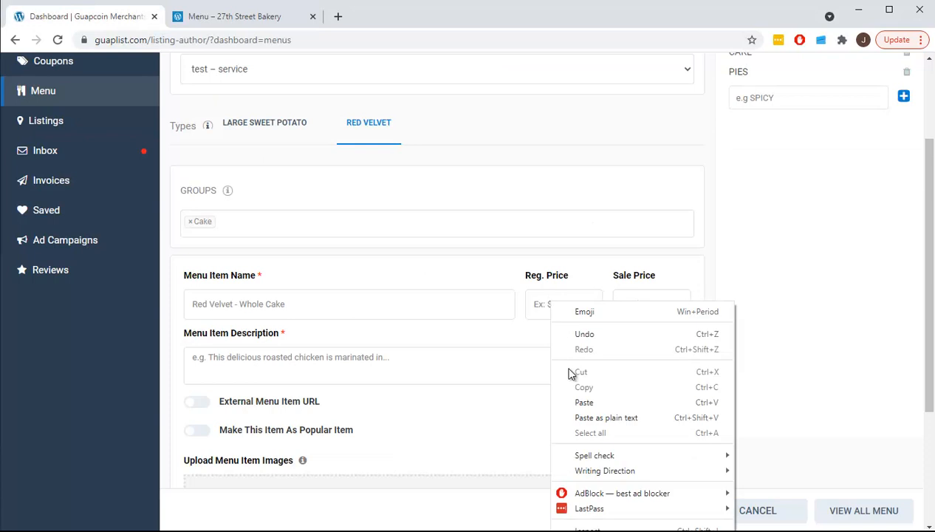
{"action": "left_click", "coordinate": [582, 402]}
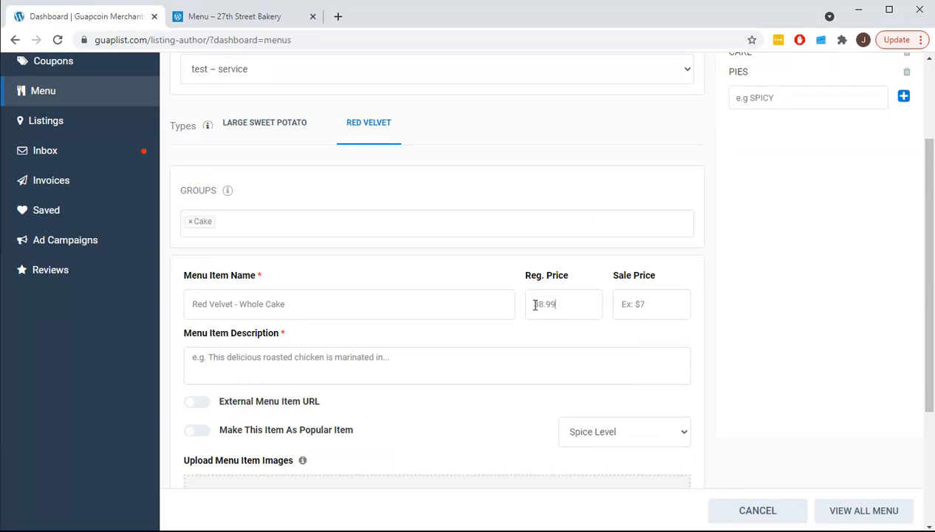
{"action": "type", "text": "$"}
Enter "Delicious Red Velvet Homemade Cake" as the menu item description
{"action": "scroll", "coordinate": [313, 300], "scroll_direction": "down", "scroll_amount": 1}
{"action": "left_click", "coordinate": [285, 289]}
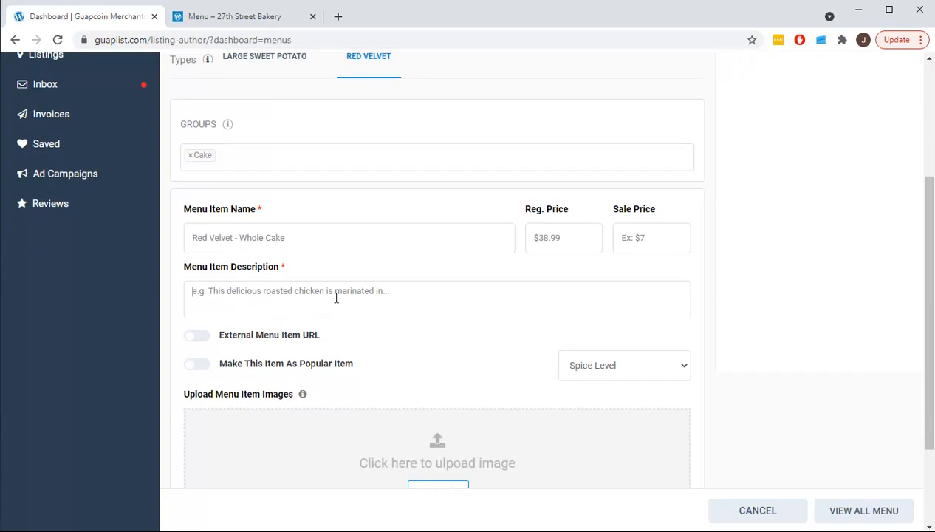
{"action": "type", "text": "Deli"}
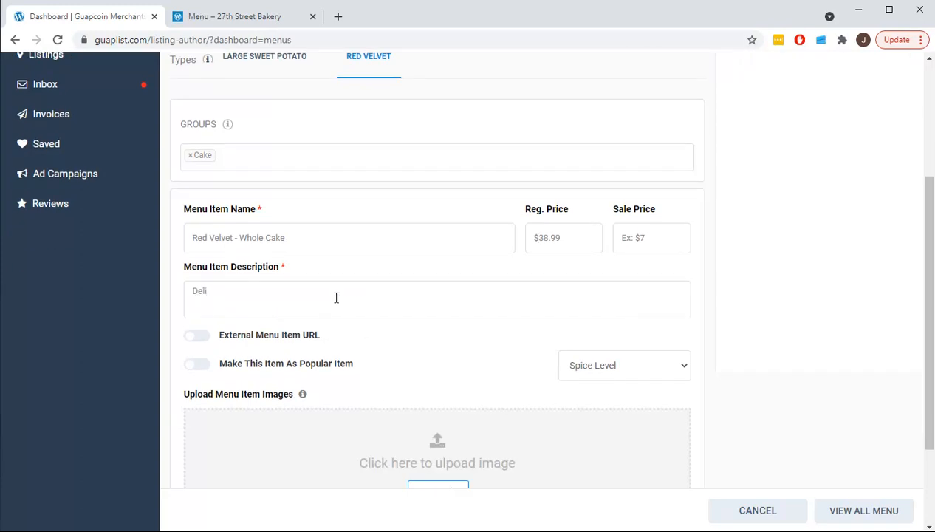
{"action": "type", "text": "cious Red Velvet Homemade Cake"}
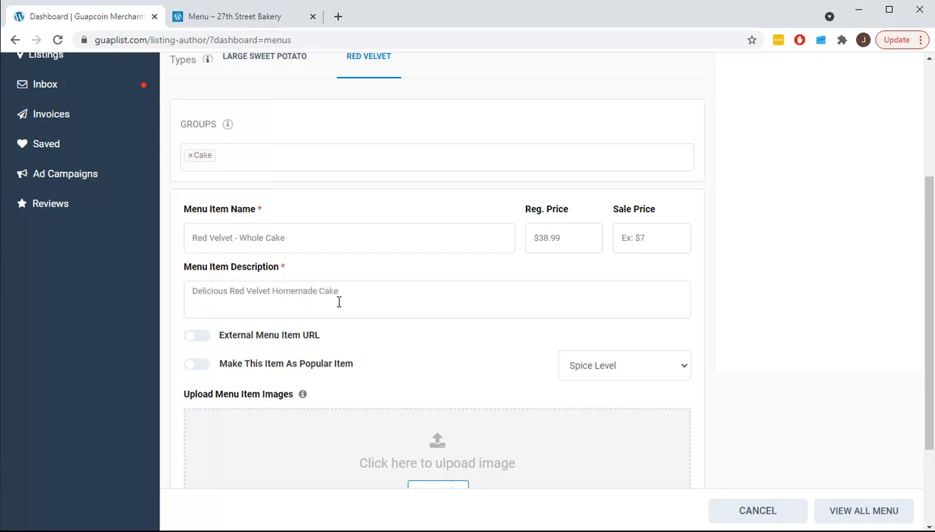
Enable the external menu item URL and name its button "Visit Menu Item"
{"action": "scroll", "coordinate": [339, 301], "scroll_direction": "down", "scroll_amount": 1}
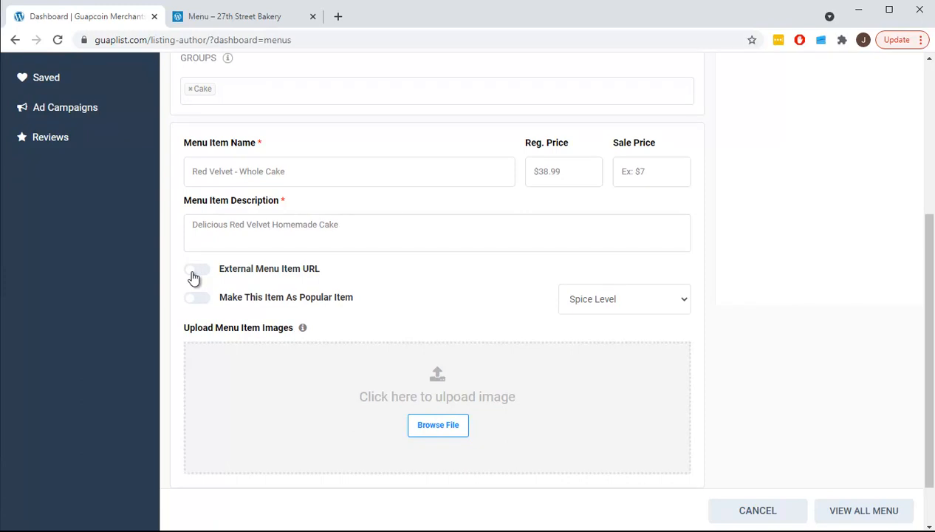
{"action": "left_click", "coordinate": [194, 277]}
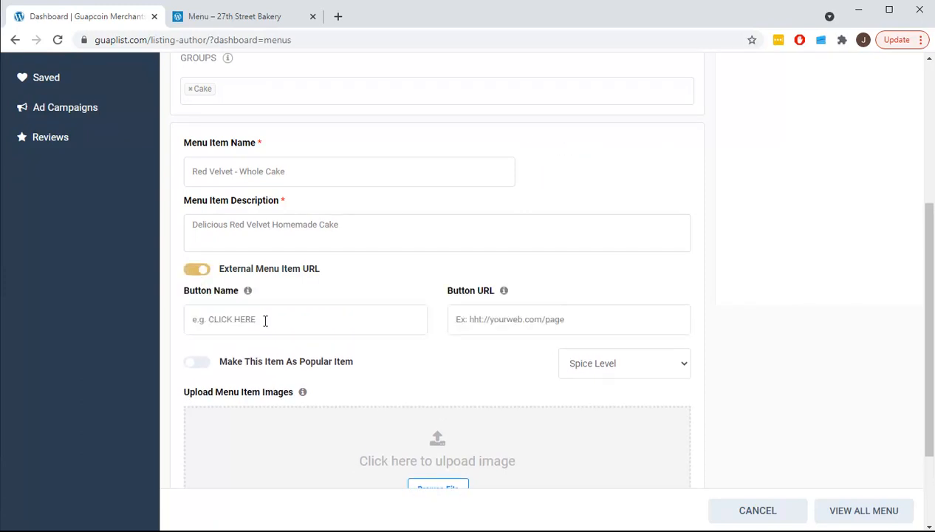
{"action": "type", "text": "Visit Menu Item"}
{"action": "left_click", "coordinate": [515, 322]}
{"action": "left_click", "coordinate": [236, 18]}
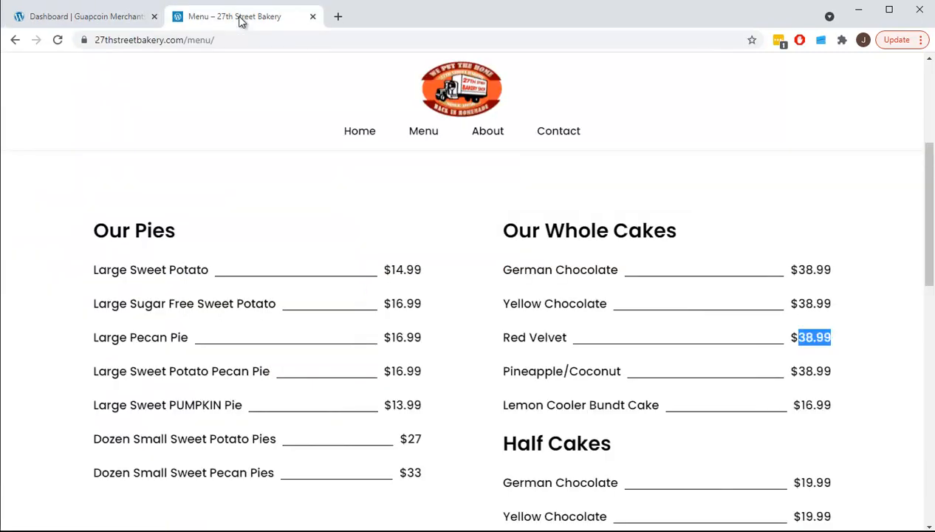
{"action": "left_click", "coordinate": [199, 44]}
{"action": "right_click", "coordinate": [199, 45]}
{"action": "left_click", "coordinate": [219, 116]}
{"action": "left_click", "coordinate": [112, 21]}
{"action": "right_click", "coordinate": [483, 311]}
{"action": "left_click", "coordinate": [529, 414]}
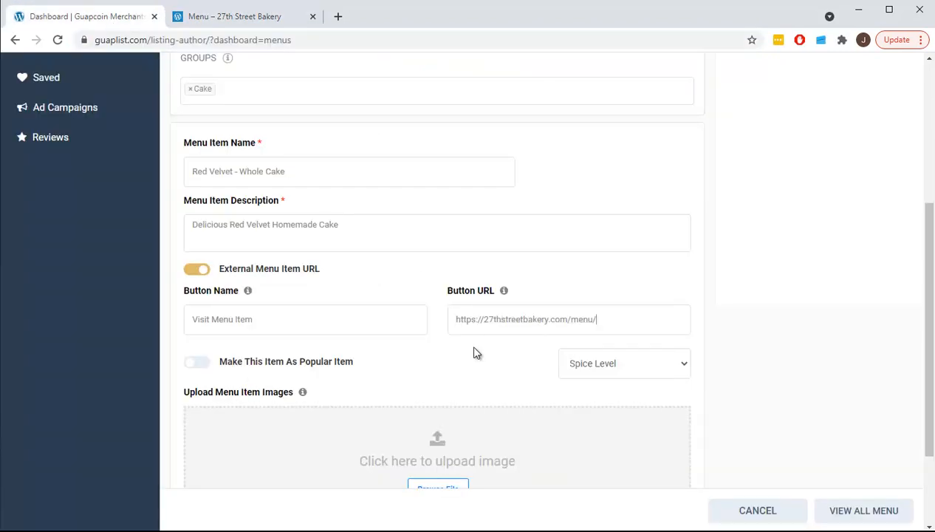
{"action": "scroll", "coordinate": [381, 289], "scroll_direction": "down", "scroll_amount": 1}
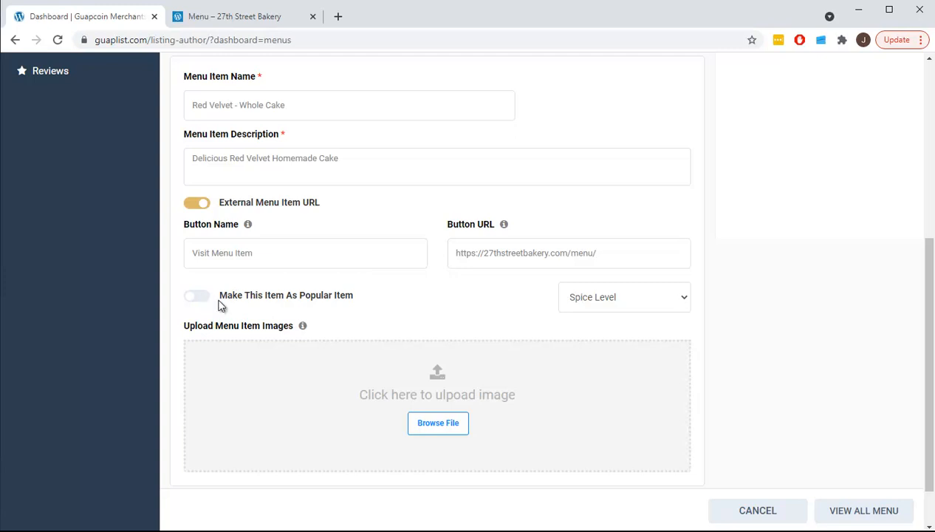
{"action": "scroll", "coordinate": [294, 258], "scroll_direction": "up", "scroll_amount": 1}
{"action": "scroll", "coordinate": [294, 259], "scroll_direction": "up", "scroll_amount": 5}
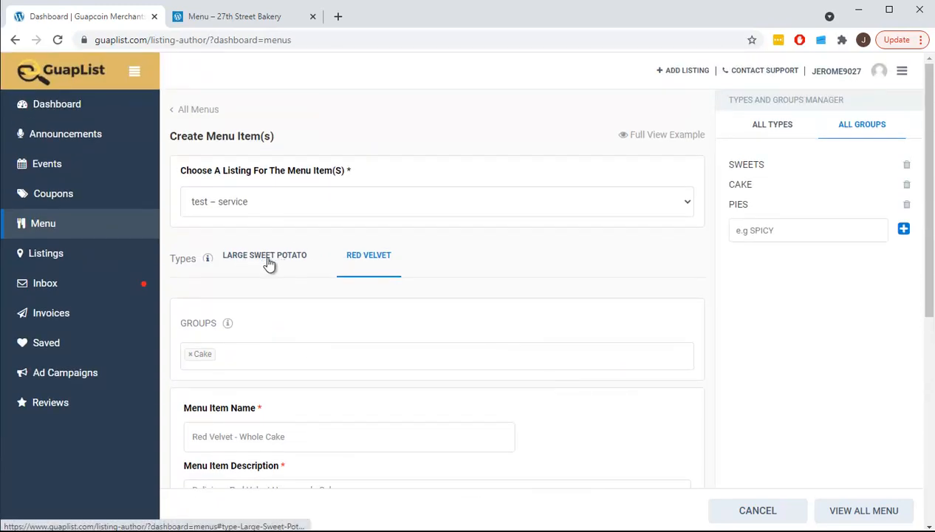
{"action": "scroll", "coordinate": [260, 259], "scroll_direction": "down", "scroll_amount": 5}
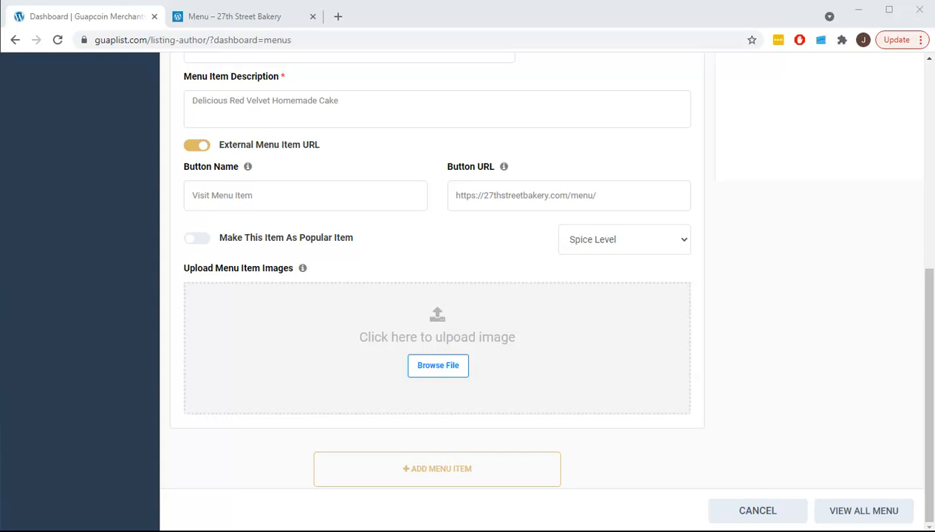
Change the external link's button name to "View Menu" and upload redvelvet.jpg as an image for the menu item
{"action": "scroll", "coordinate": [480, 178], "scroll_direction": "up", "scroll_amount": 1}
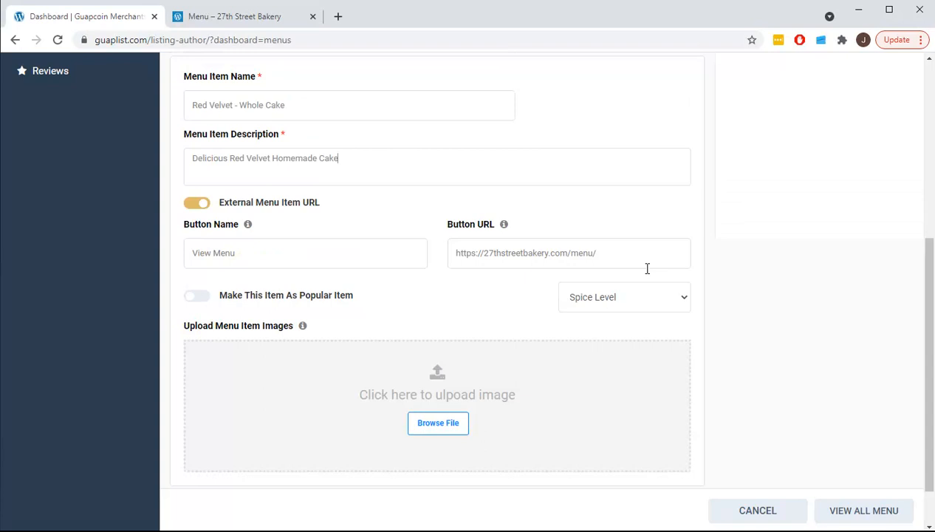
{"action": "left_click", "coordinate": [450, 429]}
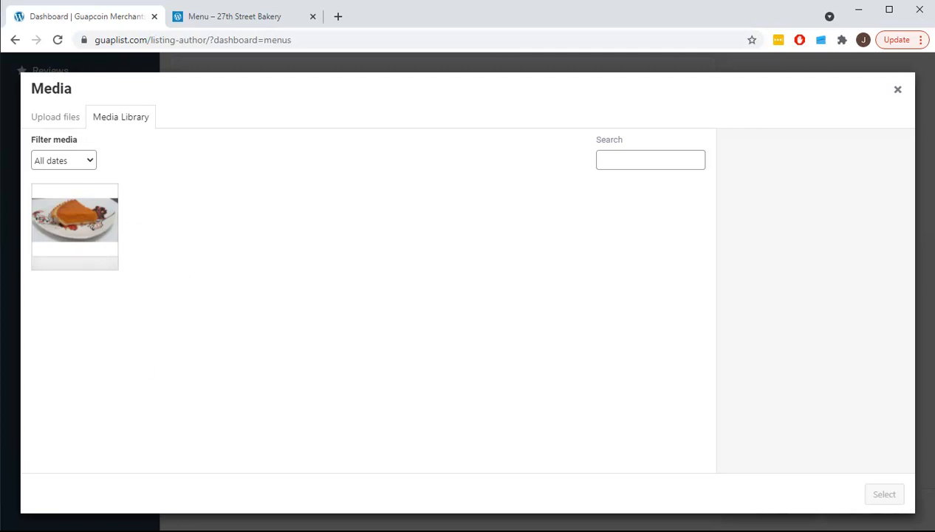
{"action": "left_click_drag", "start_coordinate": [1, 292], "coordinate": [275, 280]}
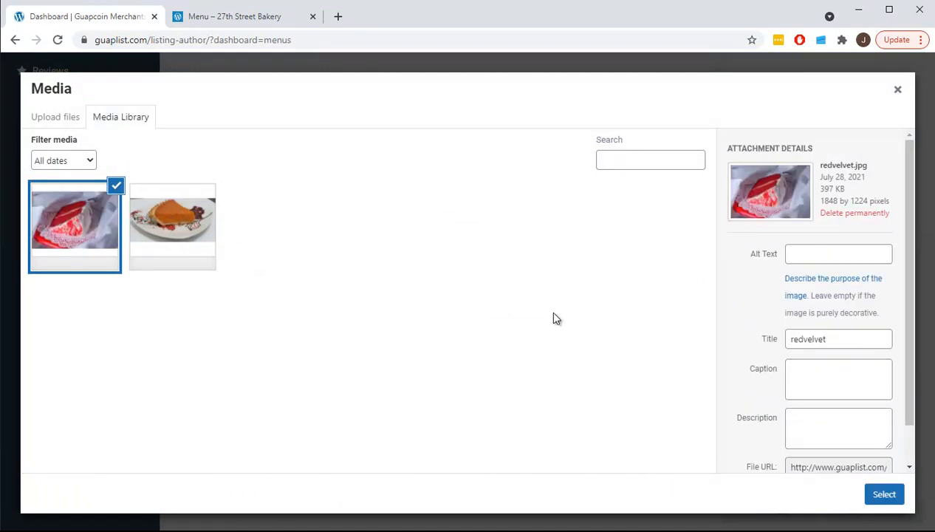
Give the uploaded redvelvet image alt text describing the red velvet cake picture and select it for the menu item
{"action": "left_click", "coordinate": [816, 253]}
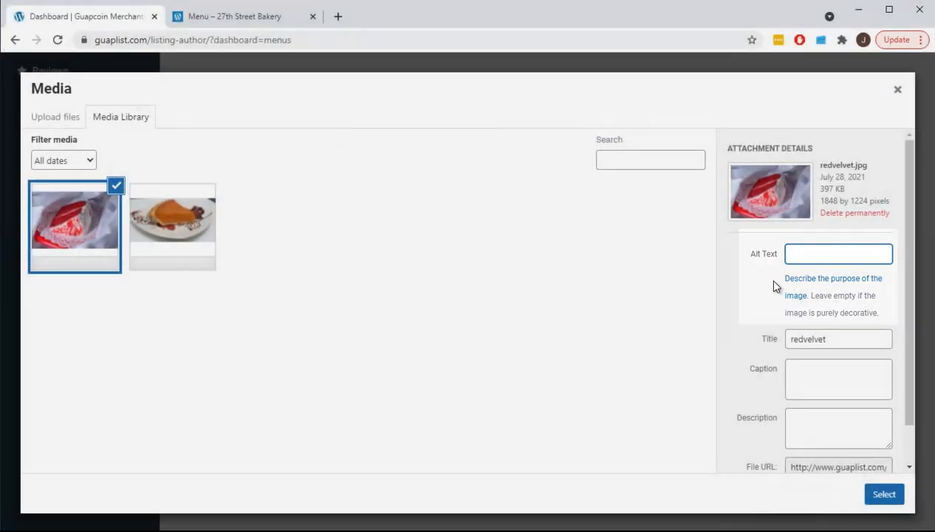
{"action": "scroll", "coordinate": [790, 251], "scroll_direction": "down", "scroll_amount": 1}
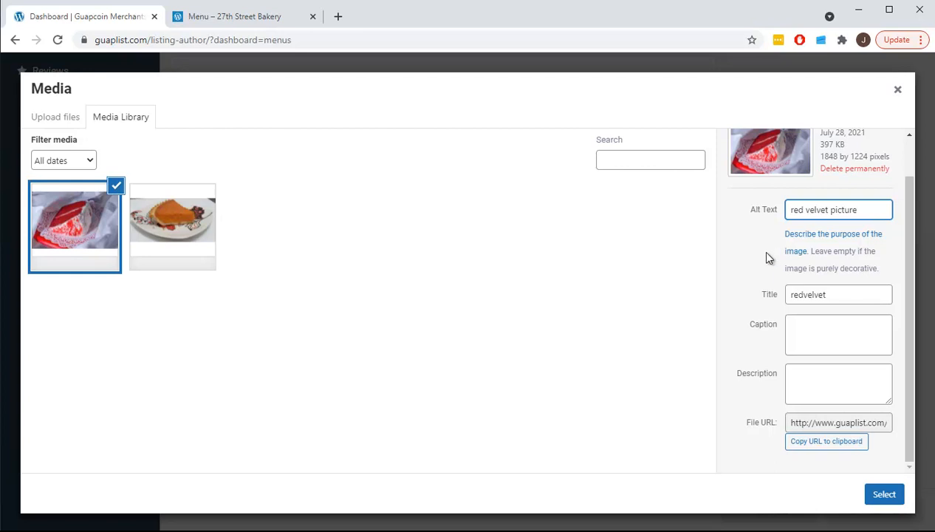
{"action": "left_click", "coordinate": [830, 210]}
{"action": "type", "text": "cake"}
{"action": "left_click", "coordinate": [879, 493]}
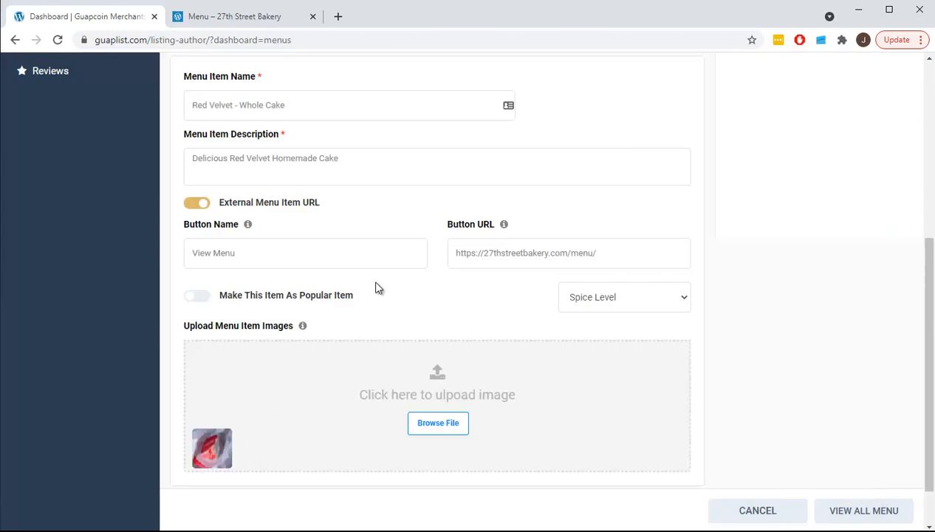
Choose "test – service" as the listing and add the Red Velvet - Whole Cake menu item to it
{"action": "scroll", "coordinate": [379, 305], "scroll_direction": "up", "scroll_amount": 3}
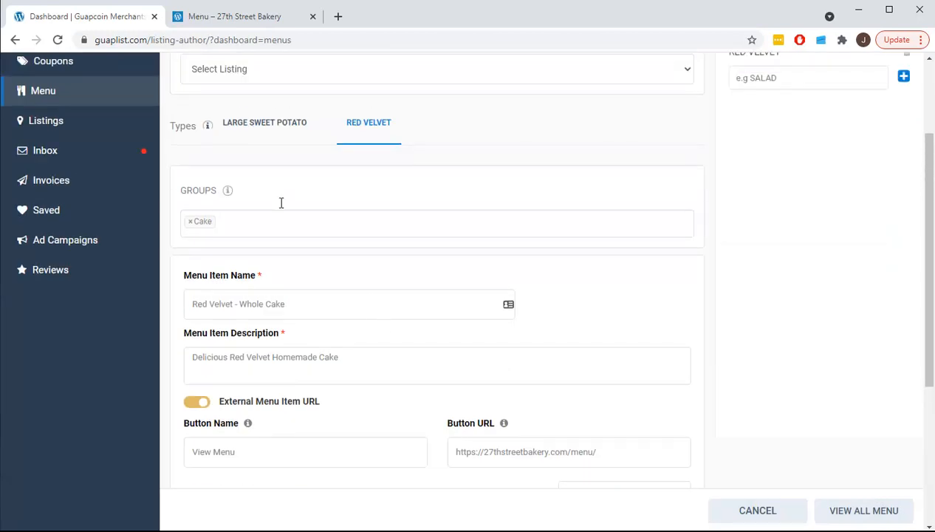
{"action": "scroll", "coordinate": [291, 164], "scroll_direction": "up", "scroll_amount": 2}
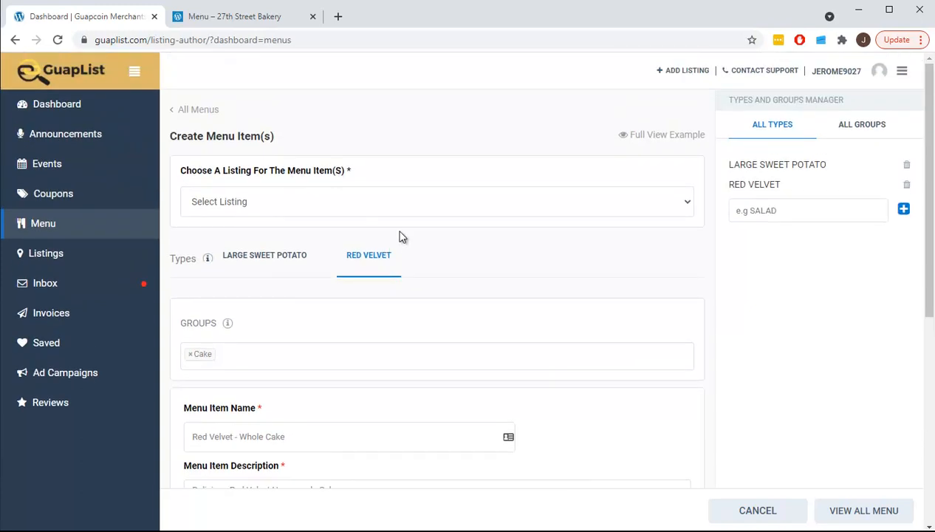
{"action": "left_click", "coordinate": [474, 212]}
{"action": "left_click", "coordinate": [441, 235]}
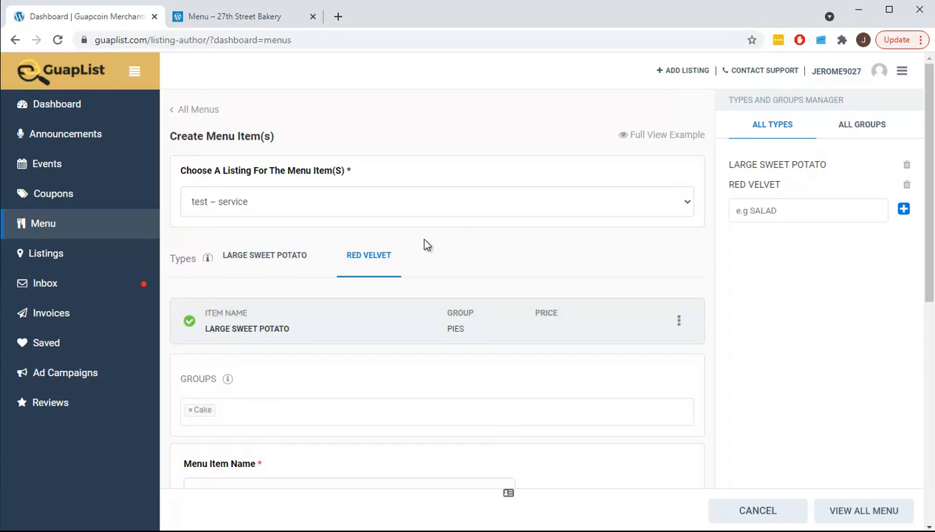
{"action": "scroll", "coordinate": [390, 267], "scroll_direction": "down", "scroll_amount": 6}
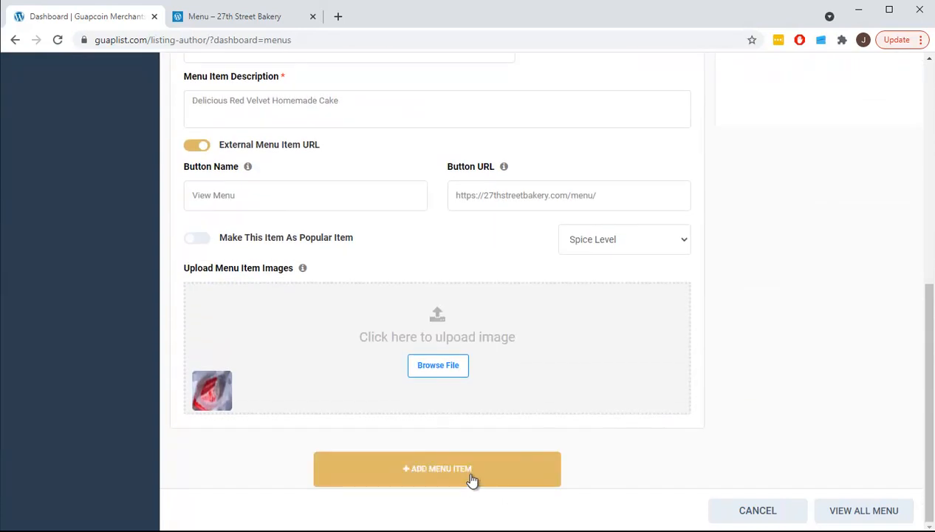
{"action": "left_click", "coordinate": [464, 474]}
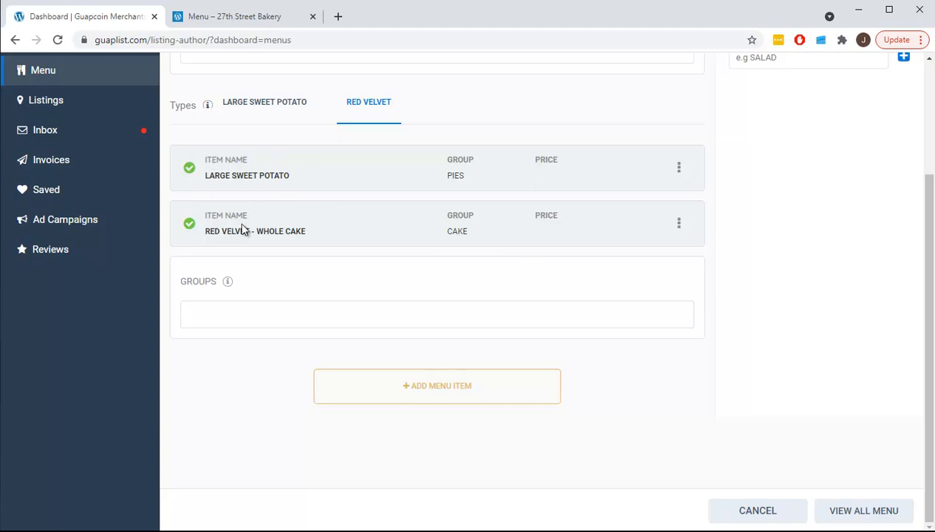
Open the public page of the "test – service" listing and bring up its Red Velvet menu section
{"action": "scroll", "coordinate": [259, 214], "scroll_direction": "up", "scroll_amount": 2}
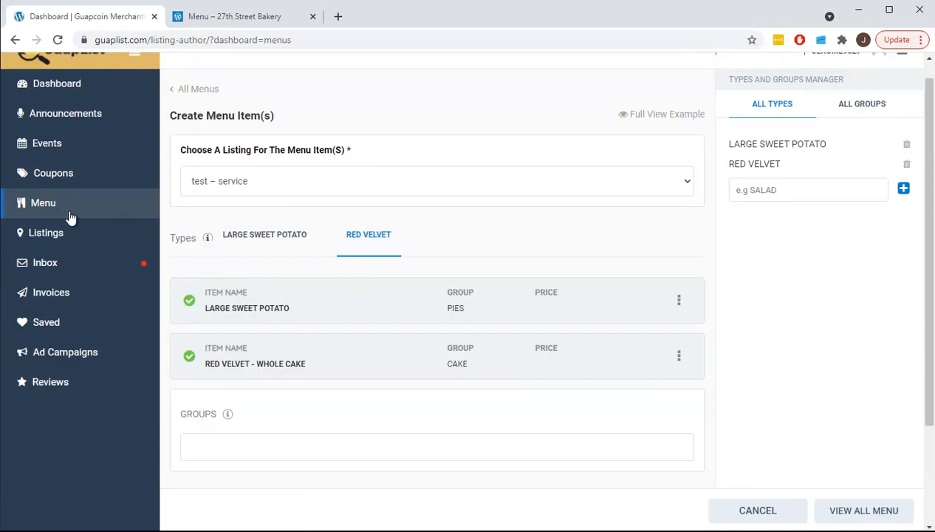
{"action": "left_click", "coordinate": [61, 239]}
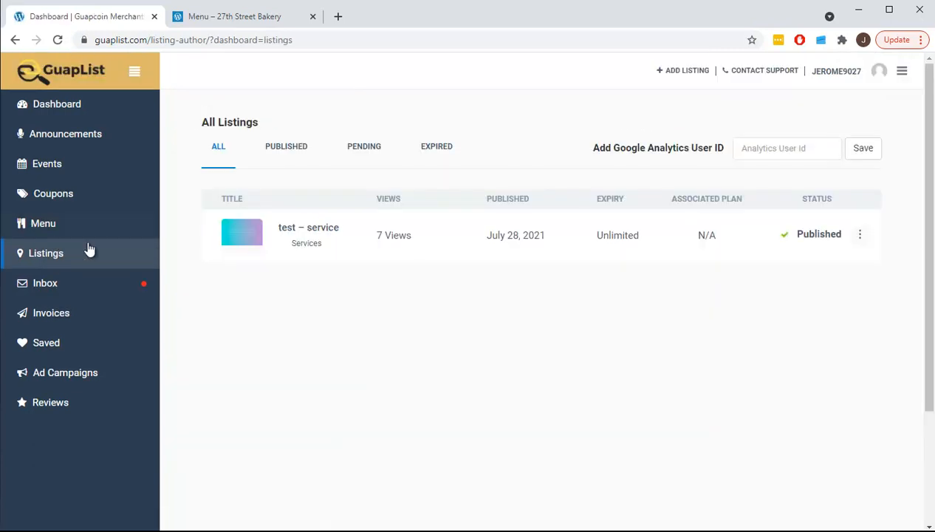
{"action": "left_click", "coordinate": [304, 230]}
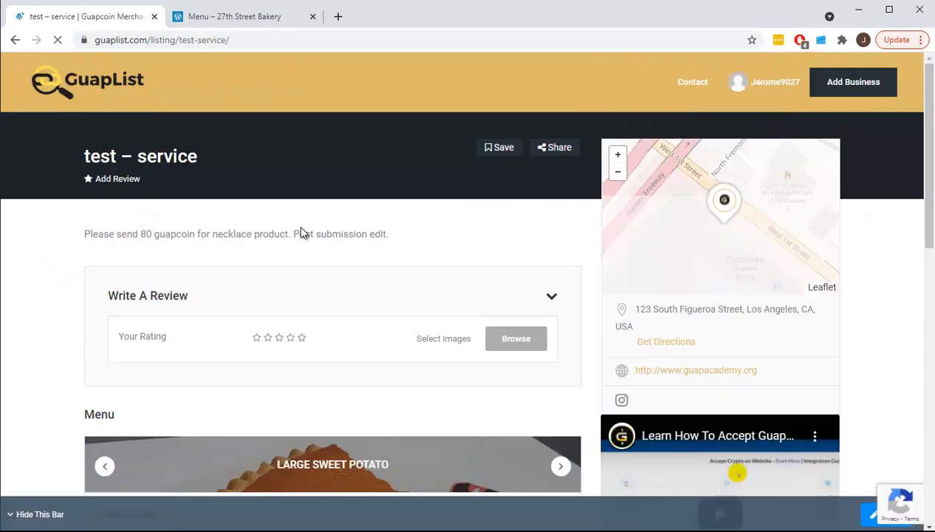
{"action": "scroll", "coordinate": [74, 266], "scroll_direction": "down", "scroll_amount": 3}
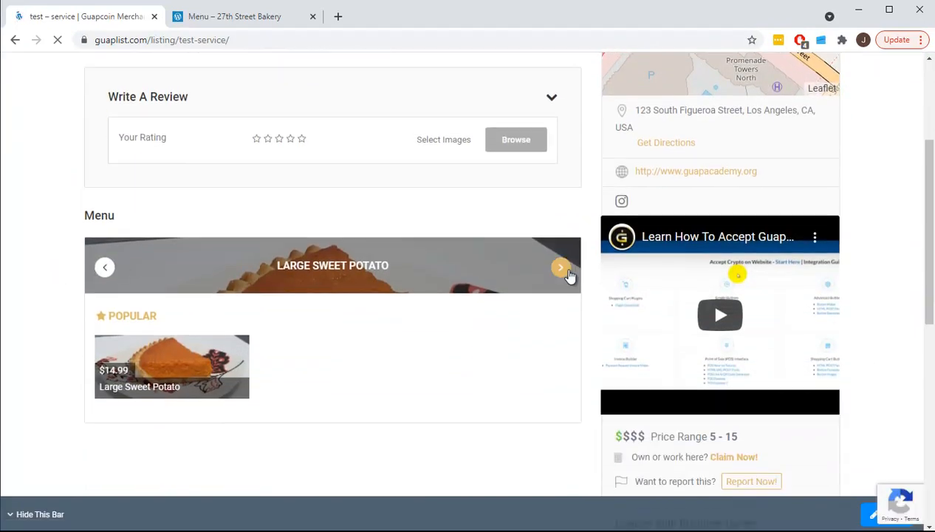
{"action": "left_click_drag", "start_coordinate": [201, 370], "coordinate": [369, 328]}
{"action": "left_click", "coordinate": [561, 267]}
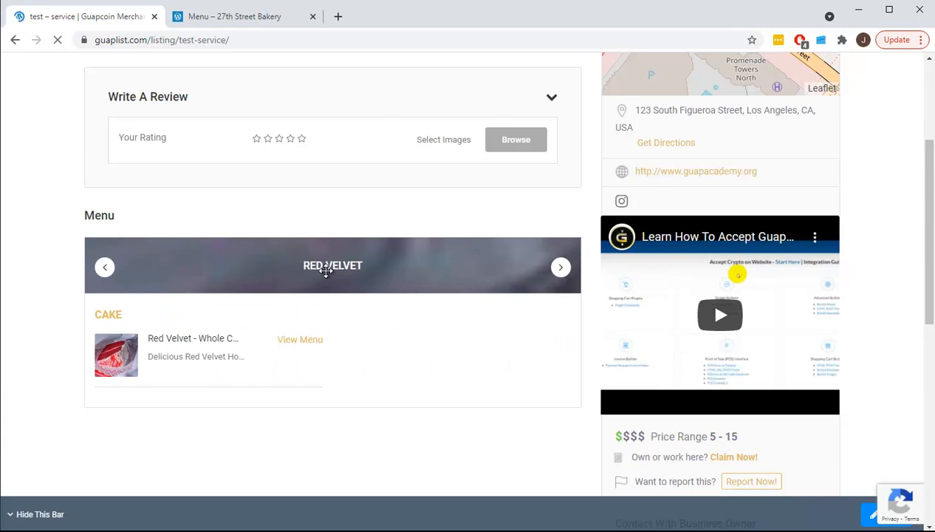
Test the Red Velvet item's View Menu link and look through the bakery menu page it leads to
{"action": "left_click", "coordinate": [299, 340]}
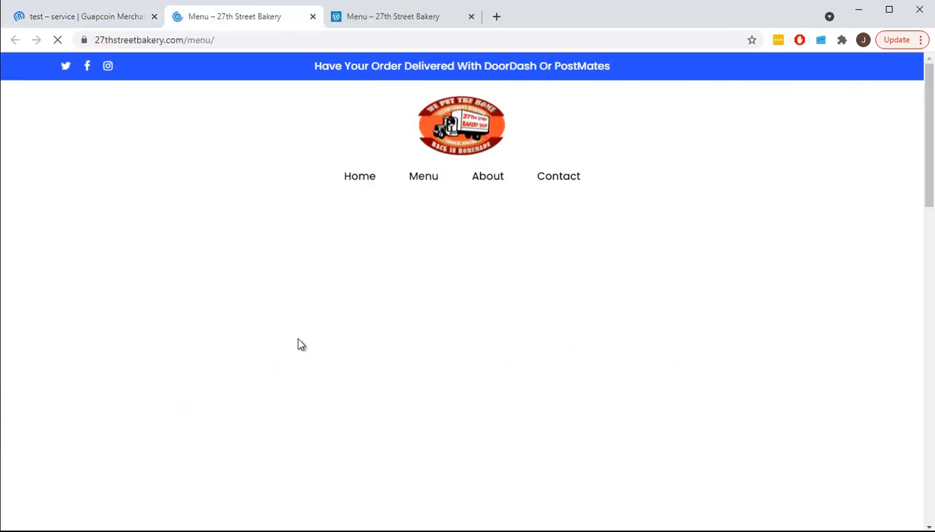
{"action": "scroll", "coordinate": [319, 303], "scroll_direction": "down", "scroll_amount": 4}
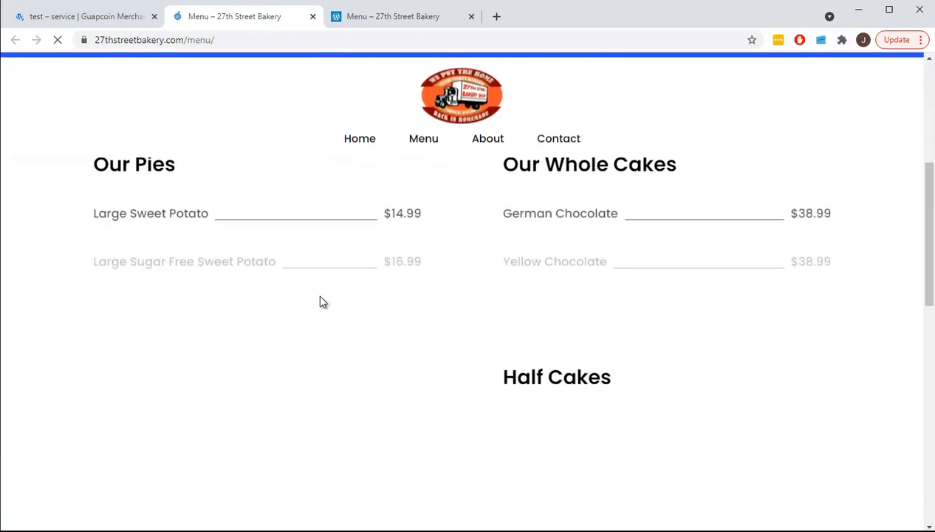
{"action": "scroll", "coordinate": [299, 264], "scroll_direction": "down", "scroll_amount": 2}
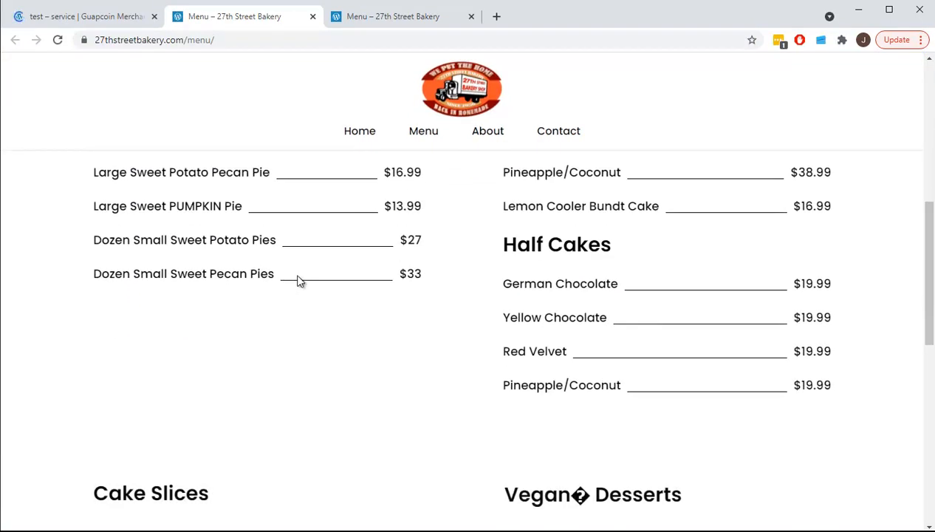
{"action": "scroll", "coordinate": [297, 272], "scroll_direction": "down", "scroll_amount": 3}
{"action": "scroll", "coordinate": [298, 285], "scroll_direction": "up", "scroll_amount": 10}
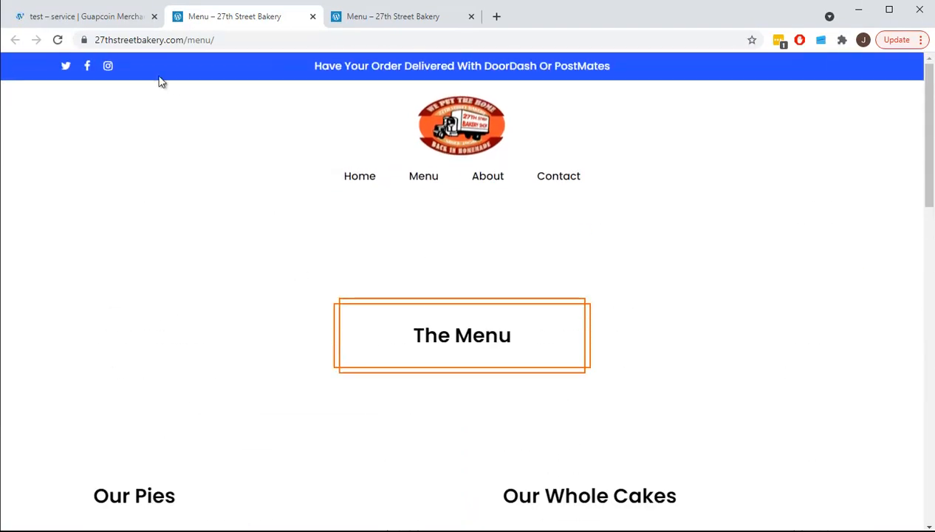
Return to the "test – service" listing page and review how the Red Velvet menu item is presented
{"action": "left_click", "coordinate": [109, 18]}
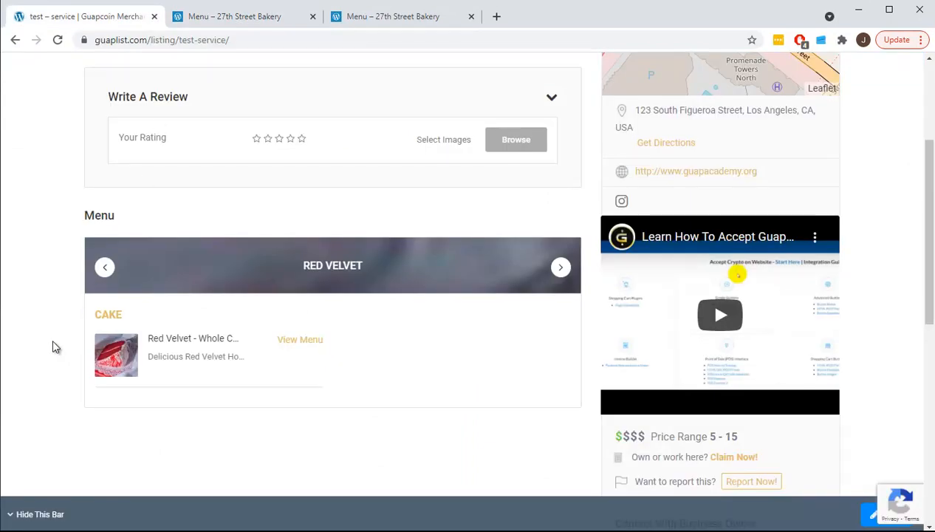
{"action": "scroll", "coordinate": [55, 348], "scroll_direction": "up", "scroll_amount": 3}
{"action": "scroll", "coordinate": [54, 357], "scroll_direction": "down", "scroll_amount": 3}
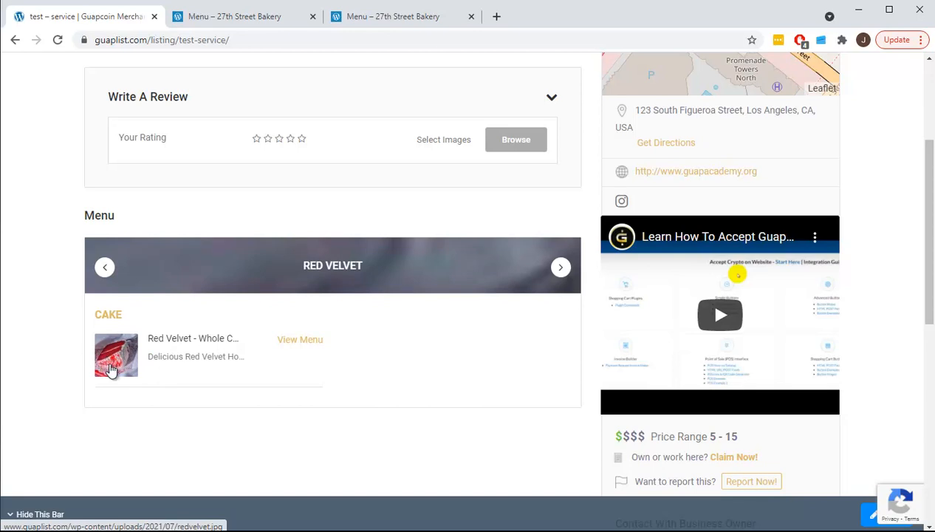
{"action": "scroll", "coordinate": [52, 366], "scroll_direction": "up", "scroll_amount": 3}
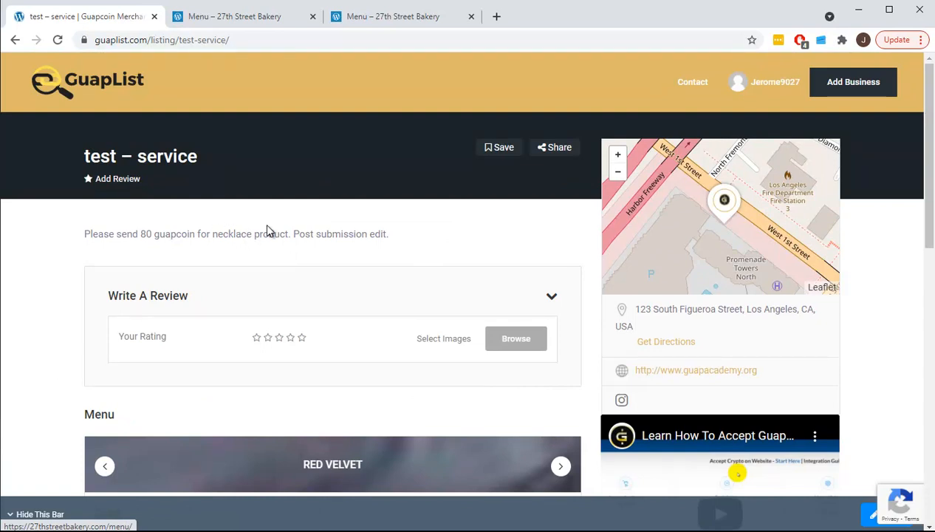
{"action": "scroll", "coordinate": [52, 314], "scroll_direction": "down", "scroll_amount": 3}
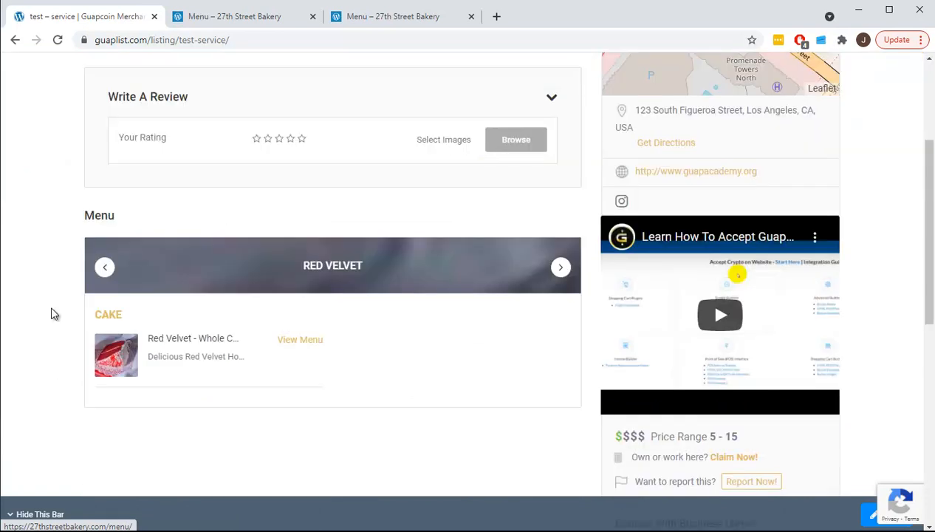
{"action": "scroll", "coordinate": [52, 314], "scroll_direction": "up", "scroll_amount": 1}
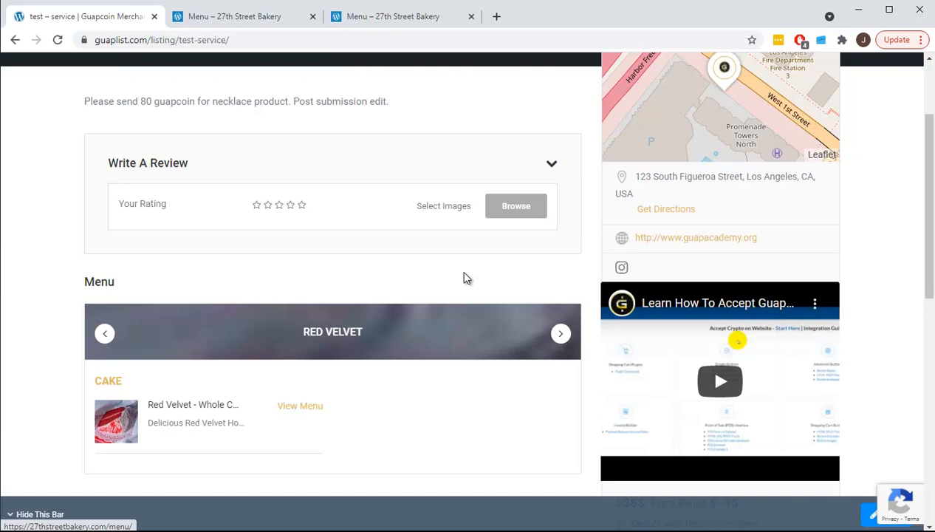
{"action": "scroll", "coordinate": [463, 292], "scroll_direction": "up", "scroll_amount": 2}
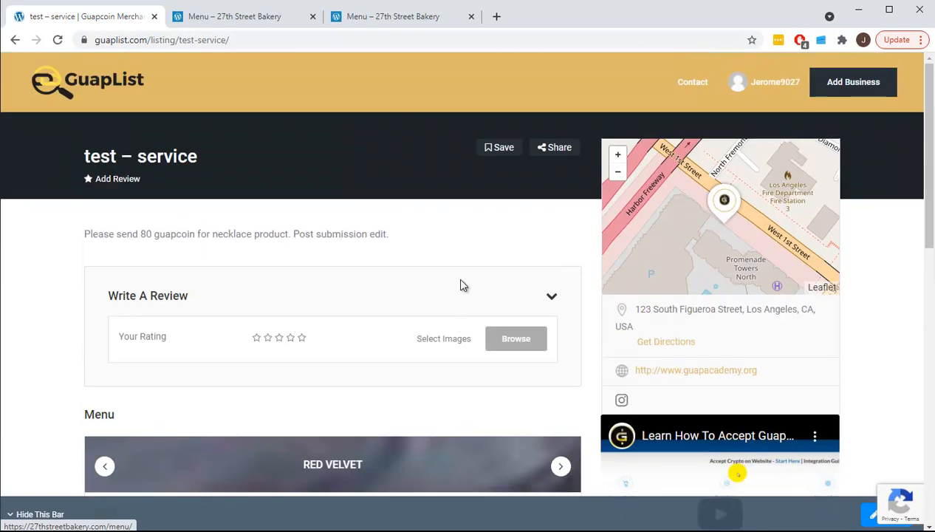